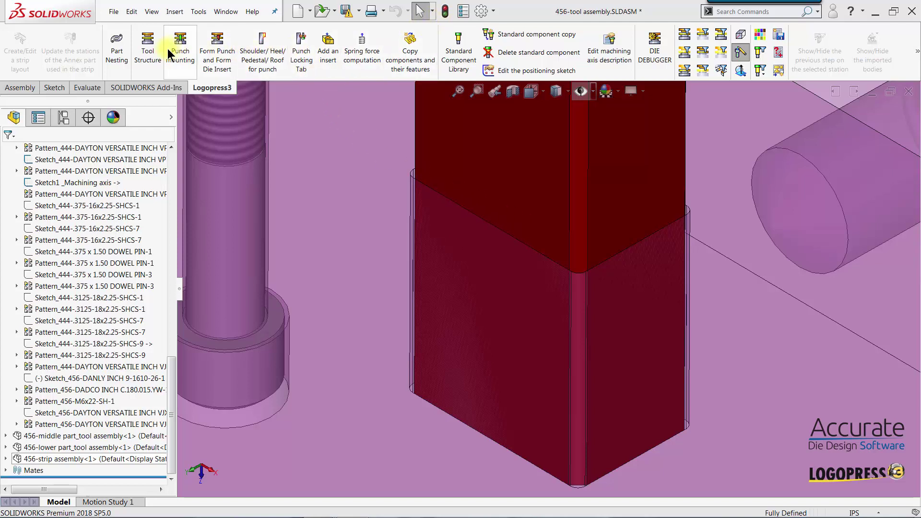
Start the Logopress3 Punch Locking Tab command
click(305, 52)
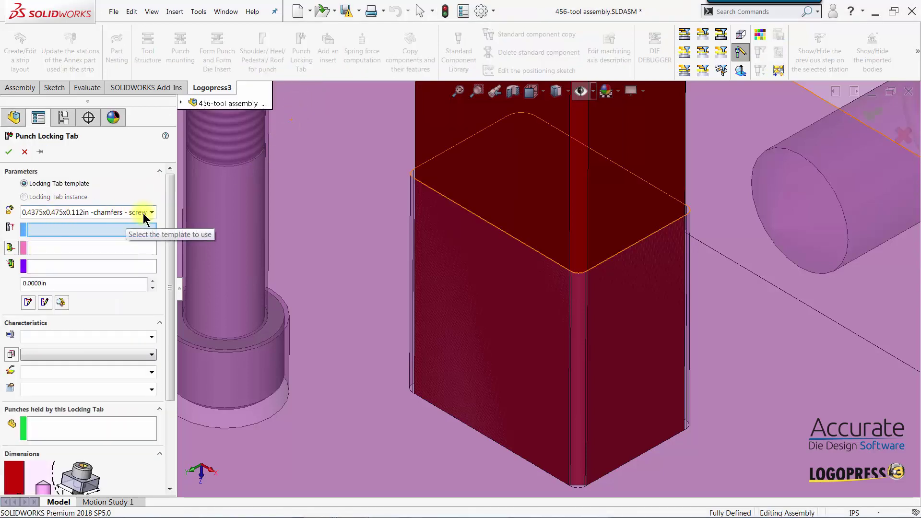
Choose the 0.5x0.5x0.125in - screw #10-32 locking tab template
click(146, 212)
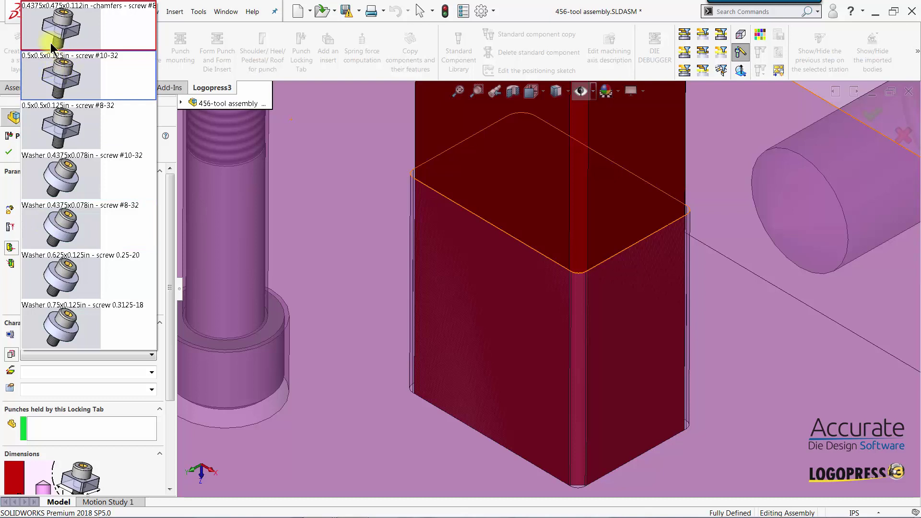
click(58, 81)
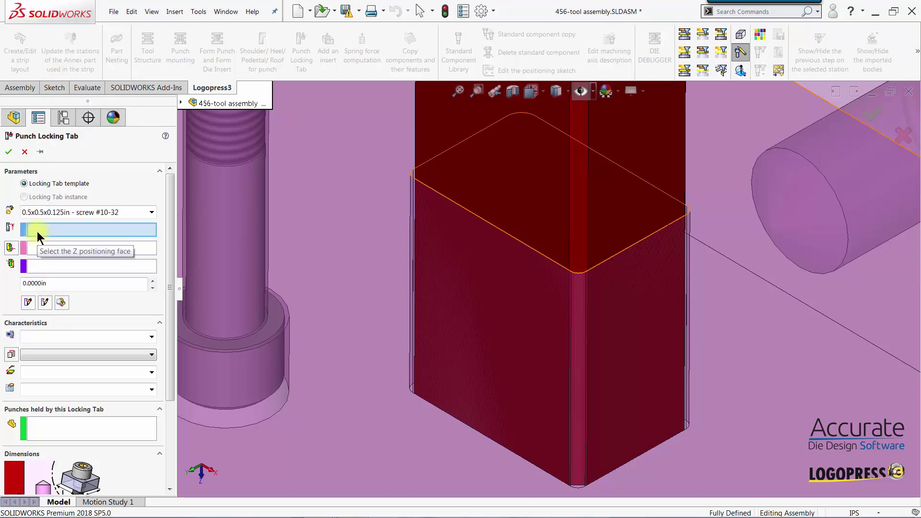
Set the retainer top face and the form punch face as the tab's reference faces
click(458, 245)
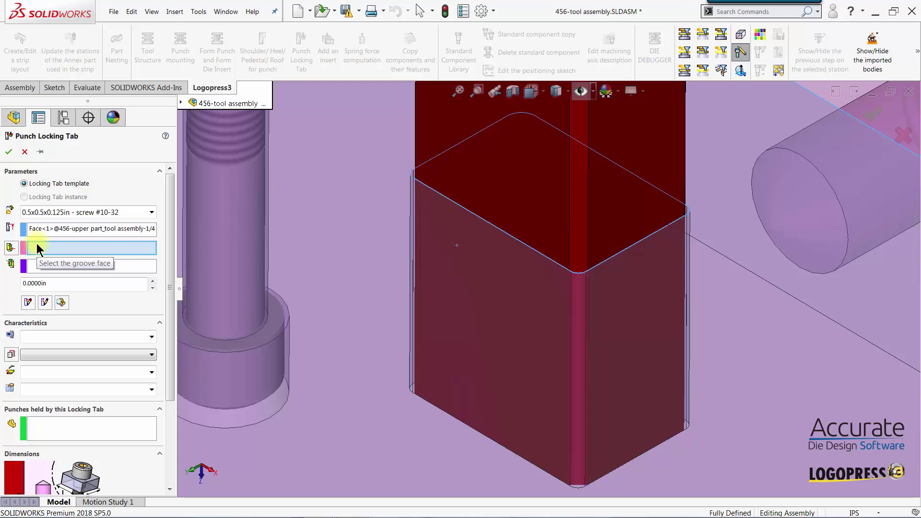
click(510, 213)
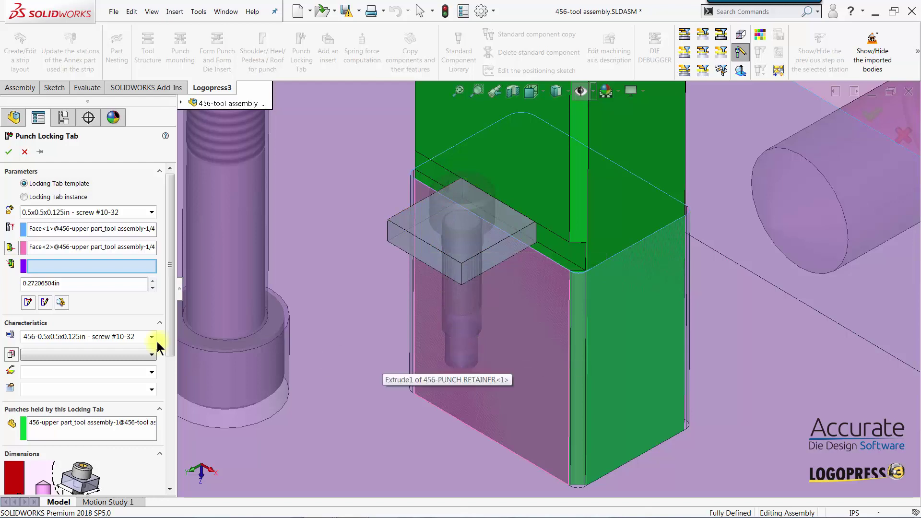
drag(169, 305, 169, 432)
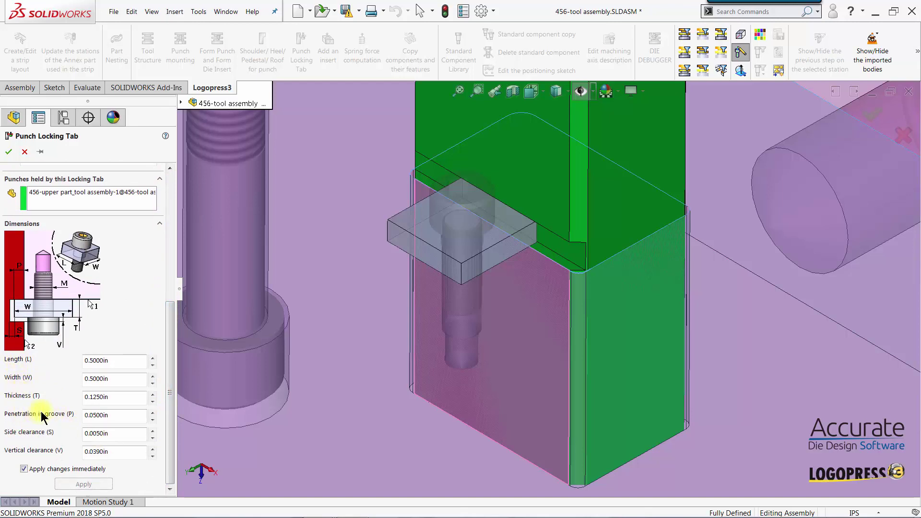
Change the locking tab length (L) to 0.75 in
double_click(112, 360)
text(0.7500)
key(Return)
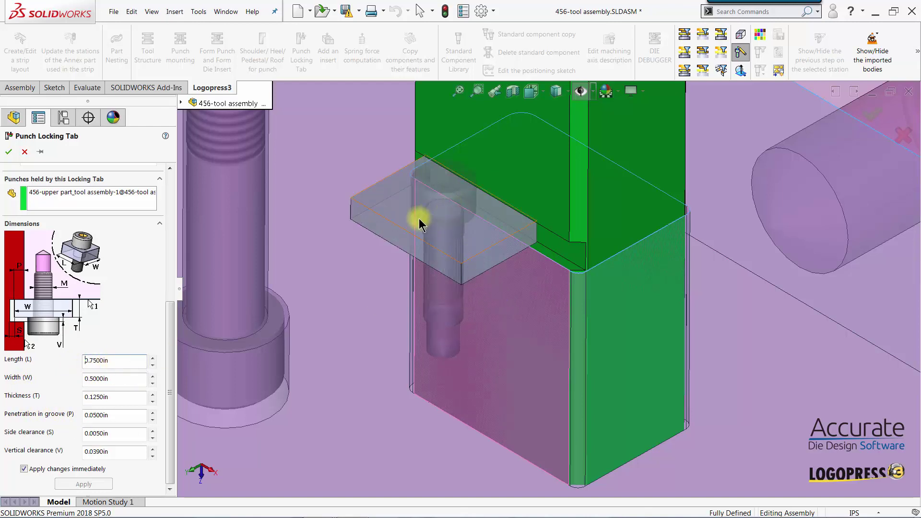
drag(171, 323, 170, 189)
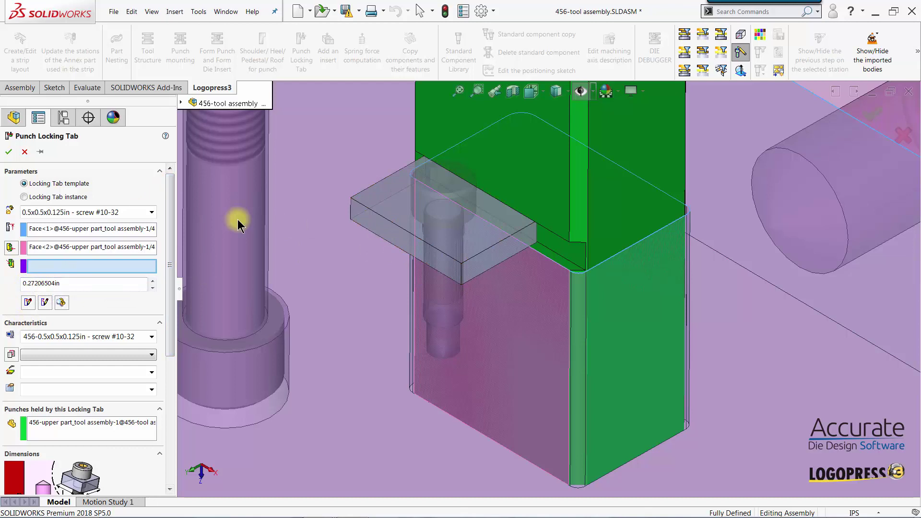
Adjust the locking tab offset distance to about 0.147 in
click(153, 287)
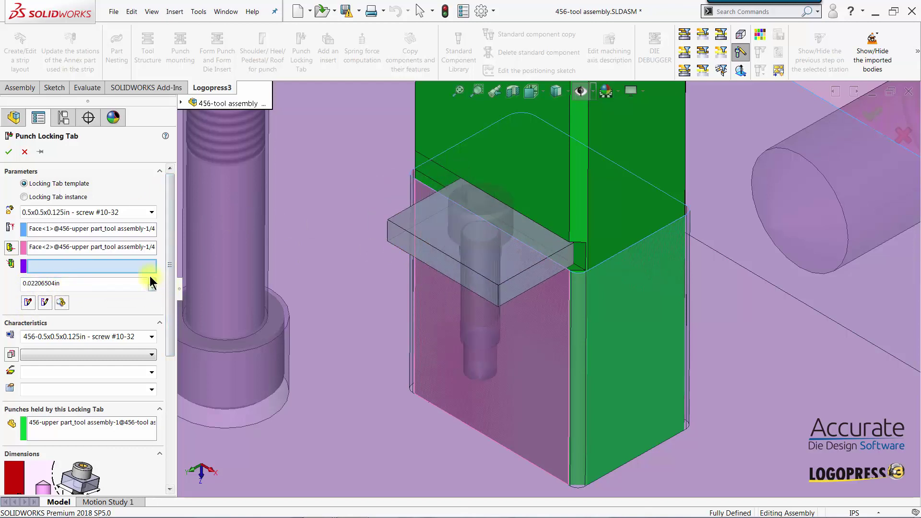
click(151, 281)
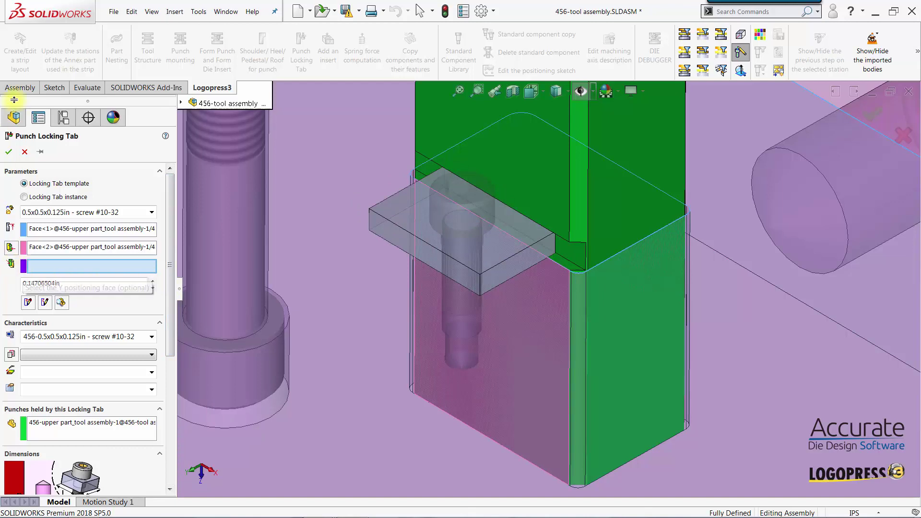
Confirm the Punch Locking Tab to create the washer, screw and groove cavity
click(6, 155)
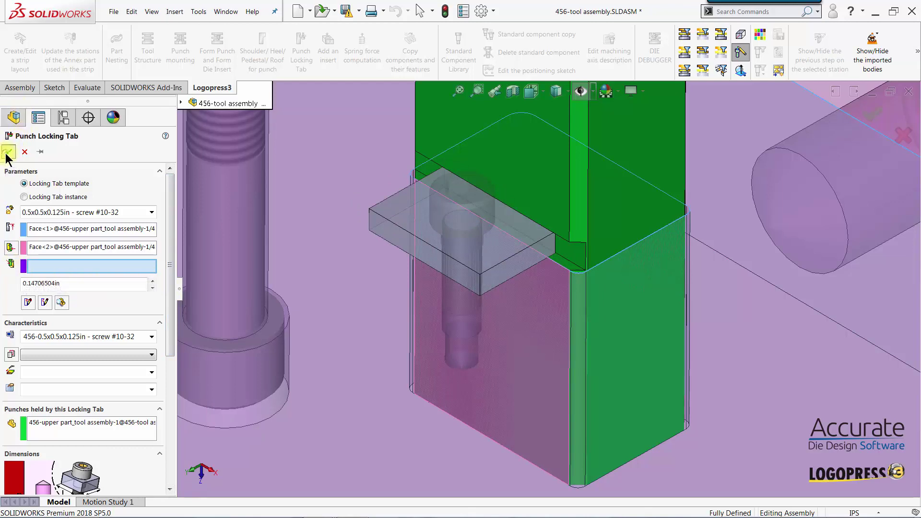